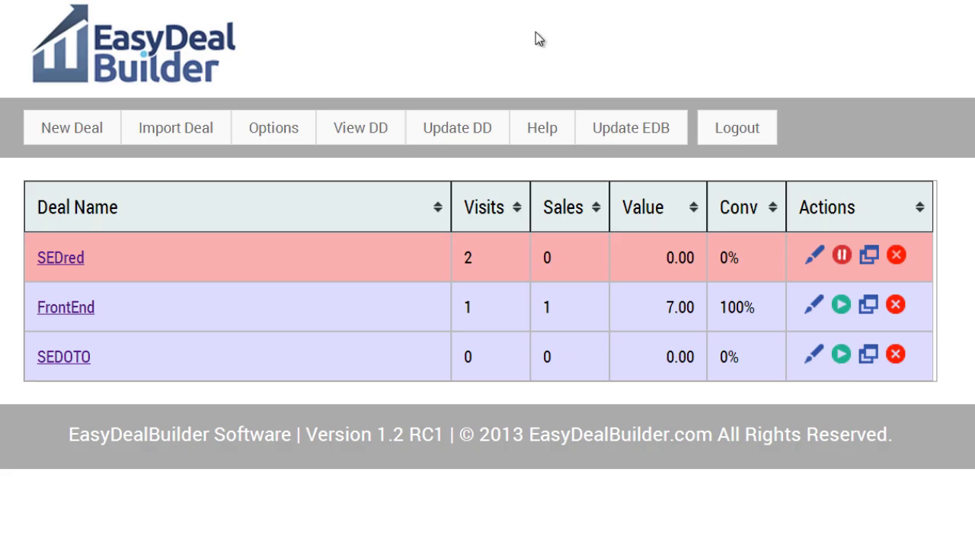
click(272, 130)
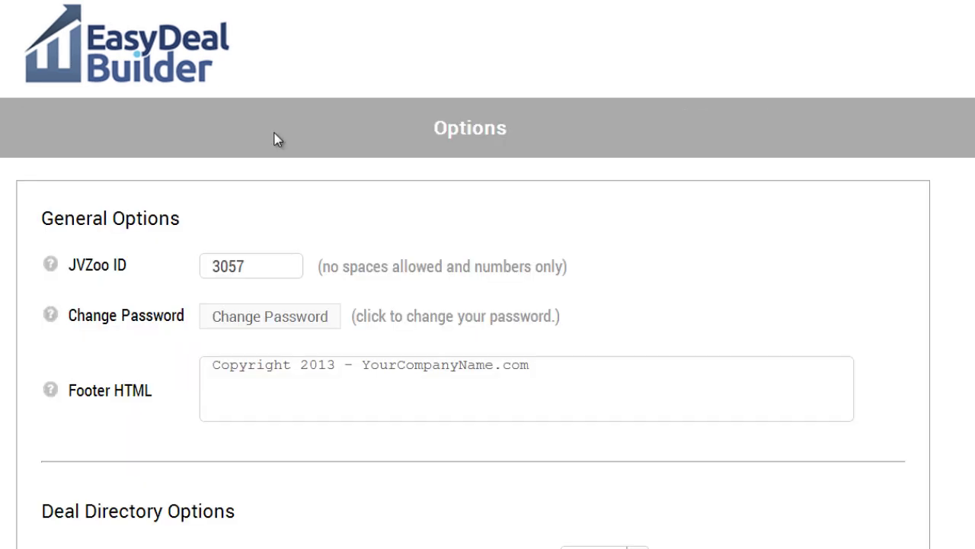
scroll(580, 197, down, 2)
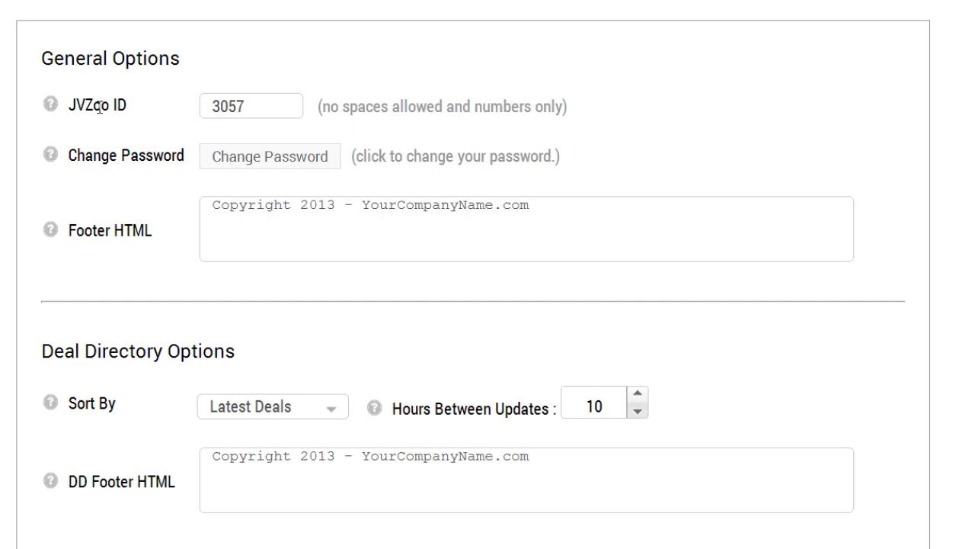
mouse_move(97, 105)
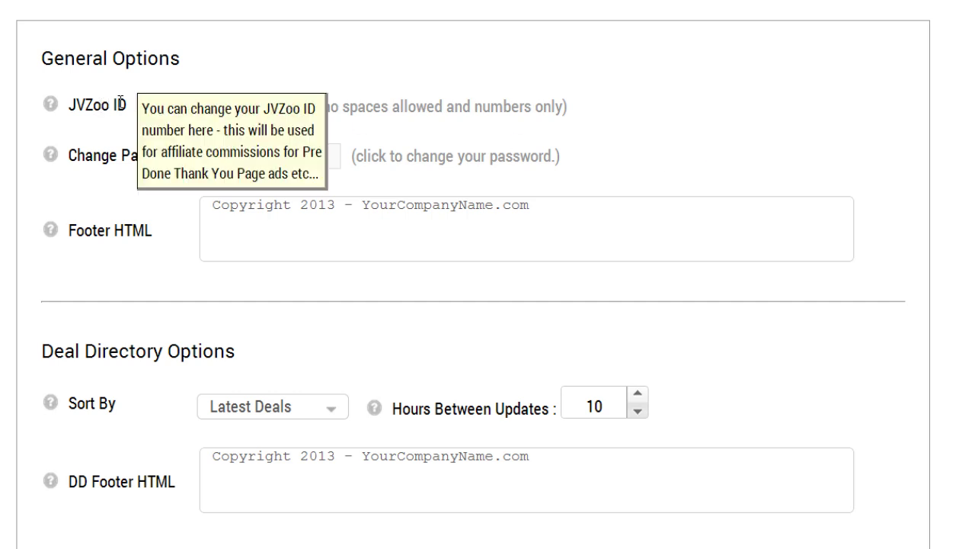
drag(269, 106, 207, 107)
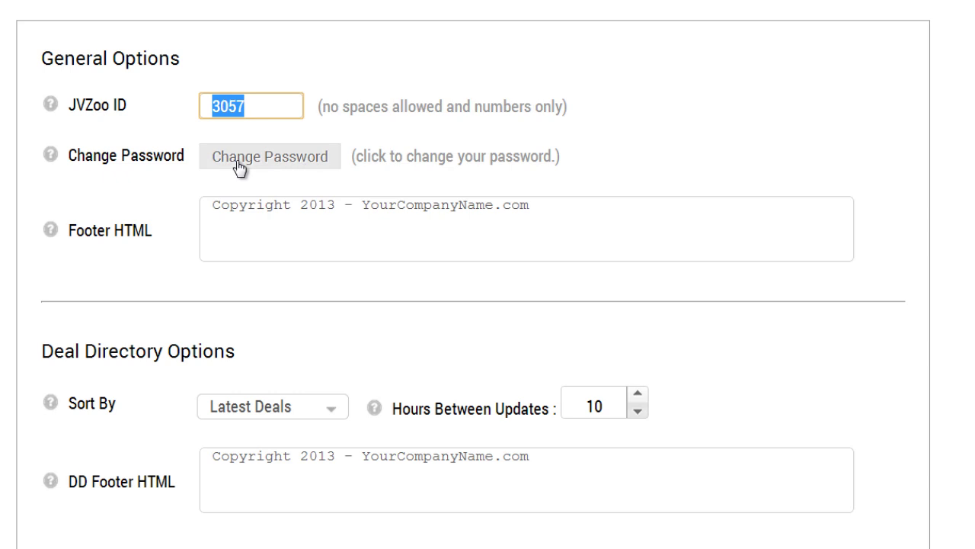
Reveal an empty New Password field, then select and deselect the Footer HTML text without editing it
click(312, 157)
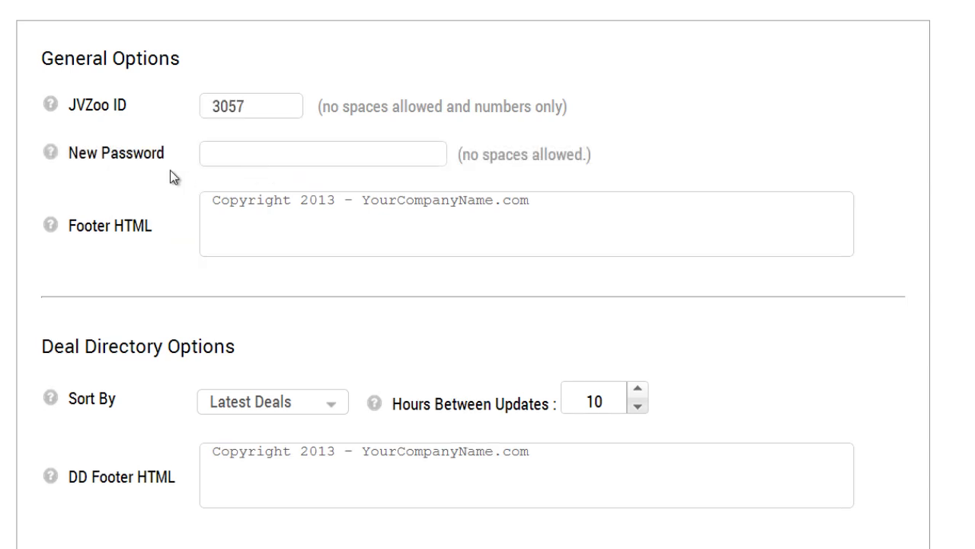
click(255, 151)
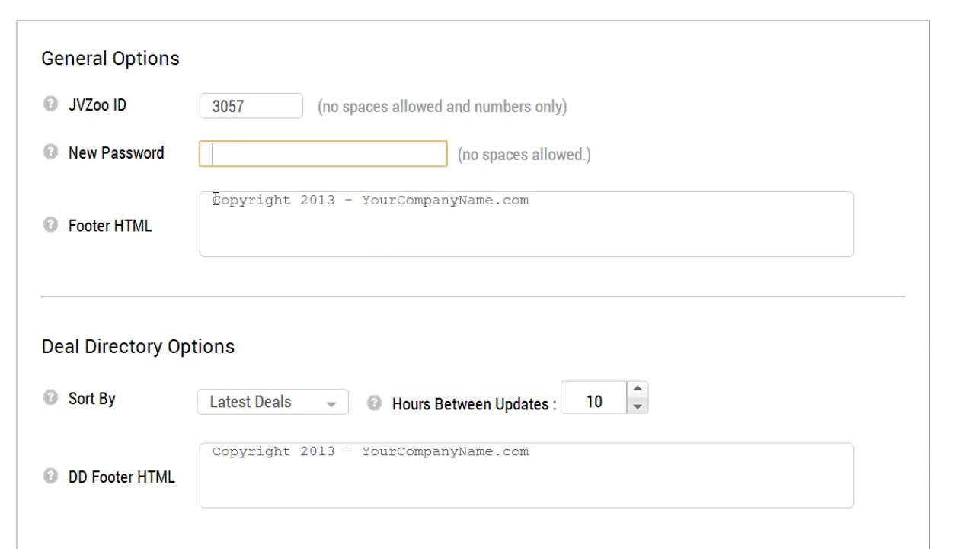
drag(212, 199, 582, 203)
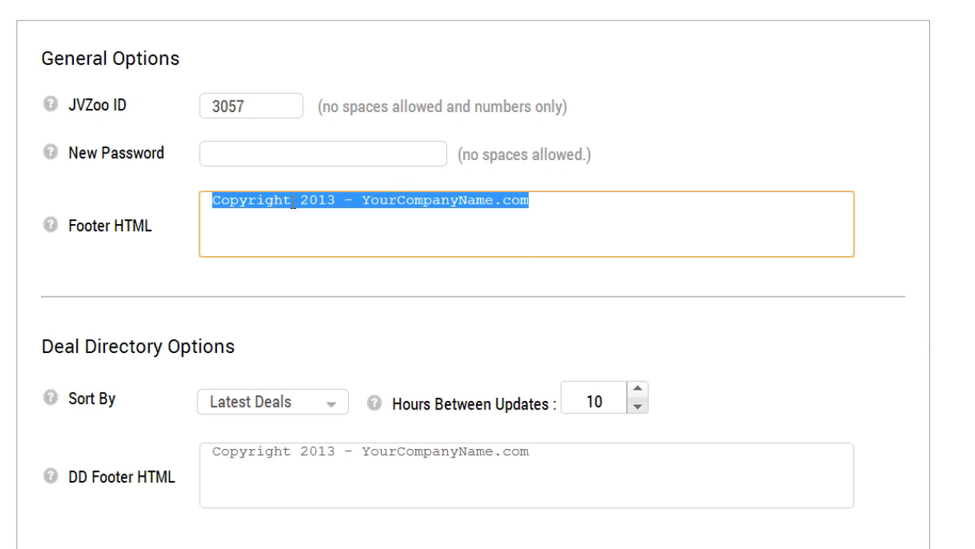
click(370, 201)
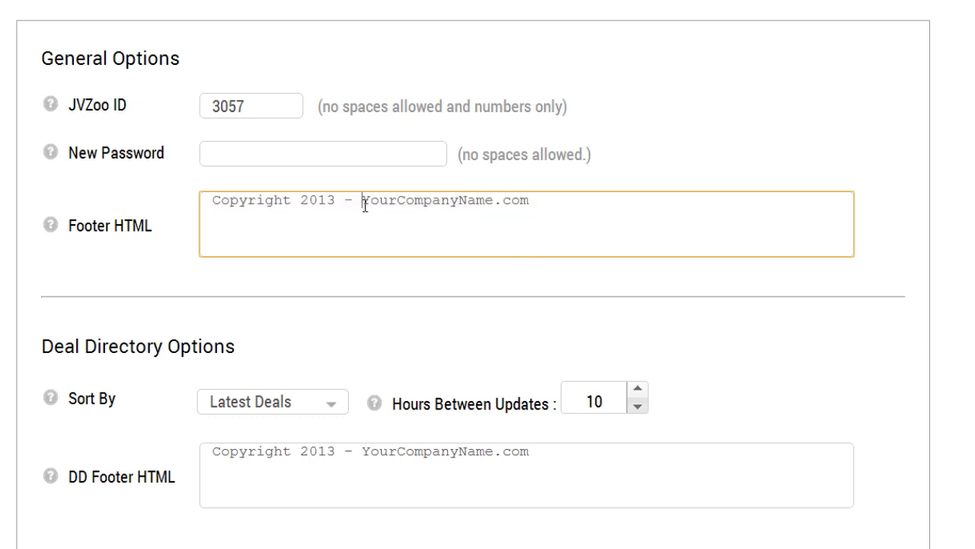
drag(363, 201, 550, 202)
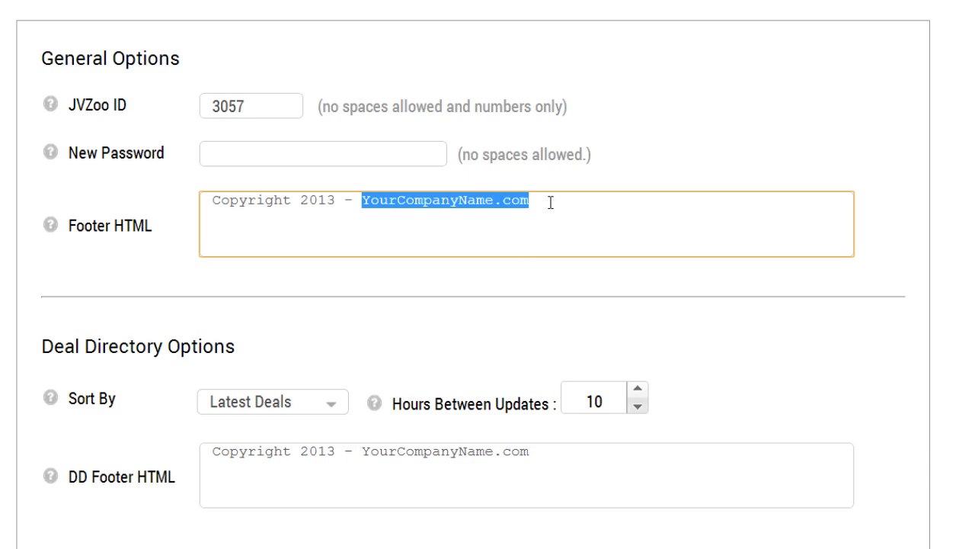
click(550, 202)
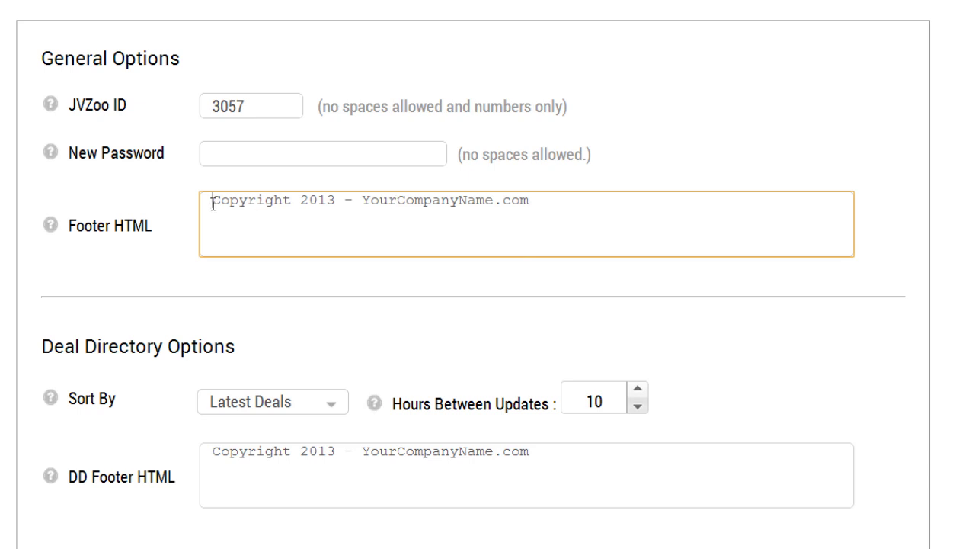
drag(215, 201, 597, 201)
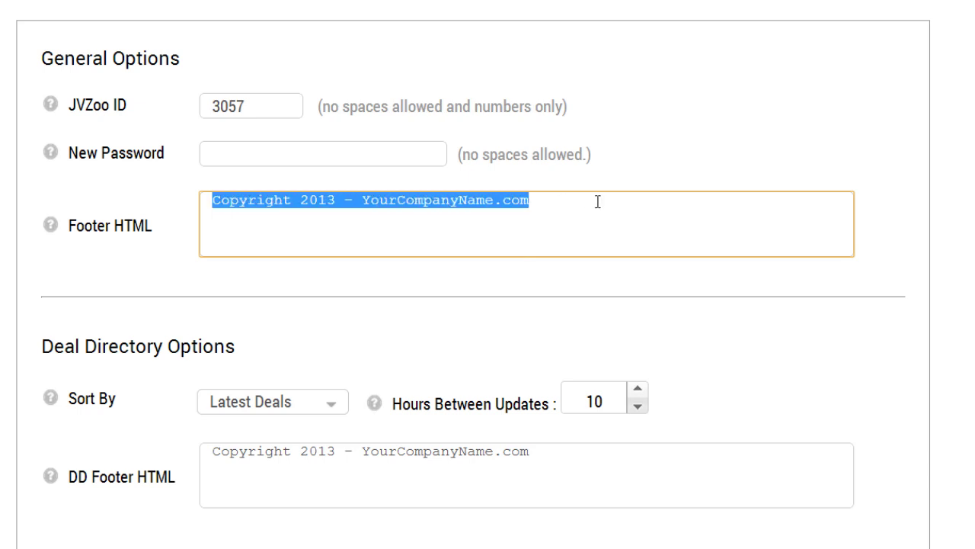
click(555, 222)
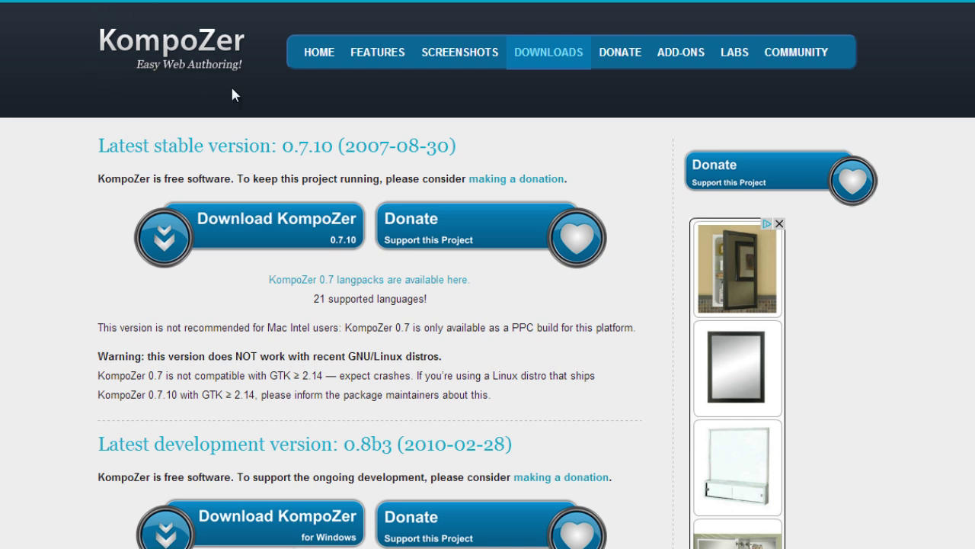
scroll(518, 337, down, 5)
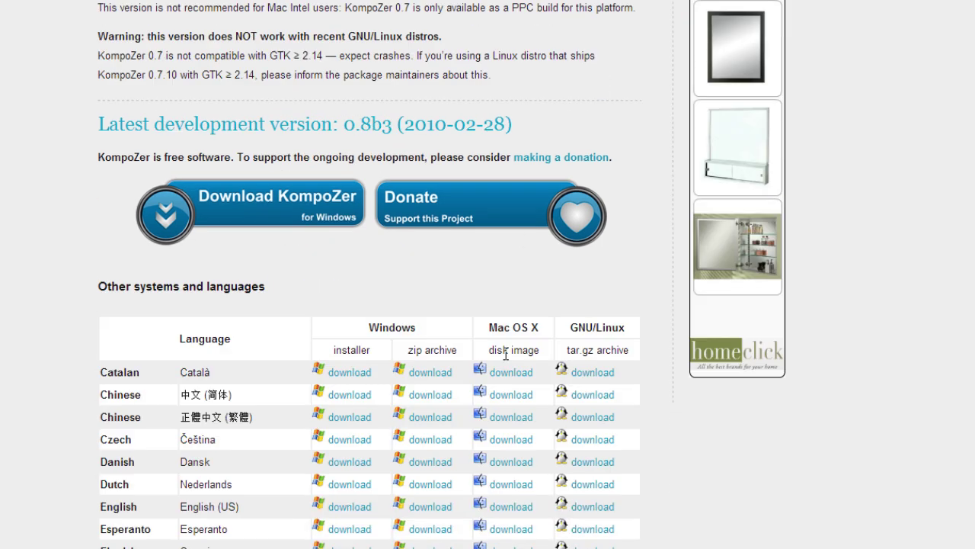
scroll(507, 359, down, 3)
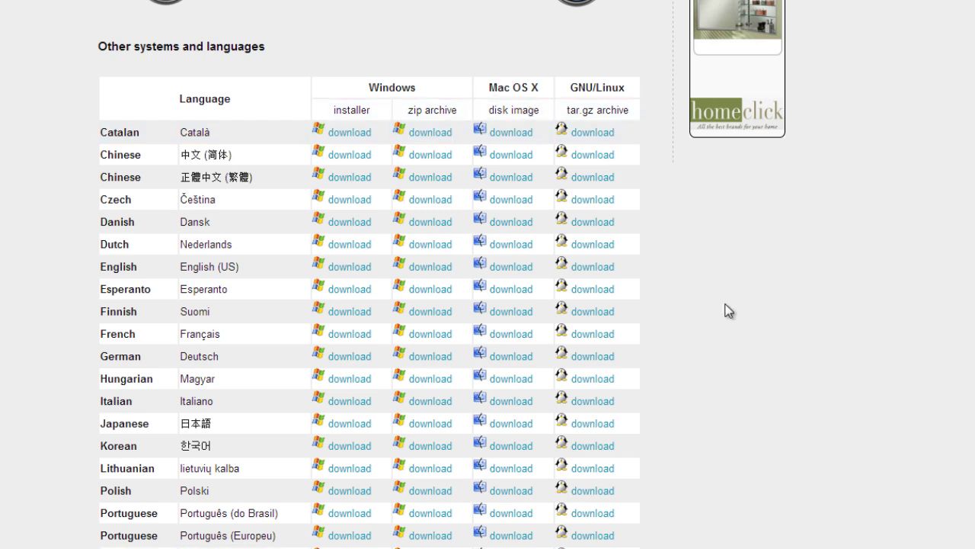
scroll(728, 311, up, 7)
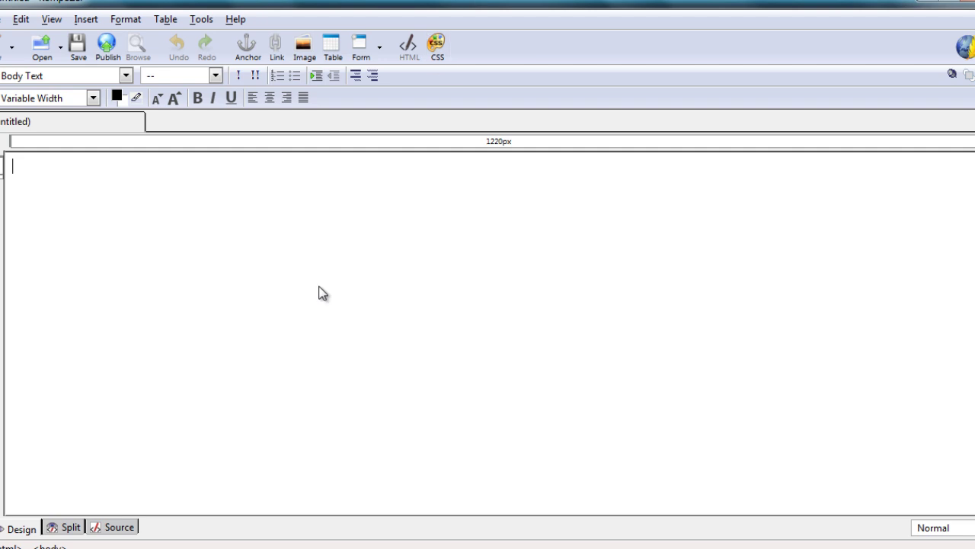
Type 'Copyright 2013 YourCompanyName.com' and format it as Body Text in Helvetica, Arial
text(Copyright 2013 )
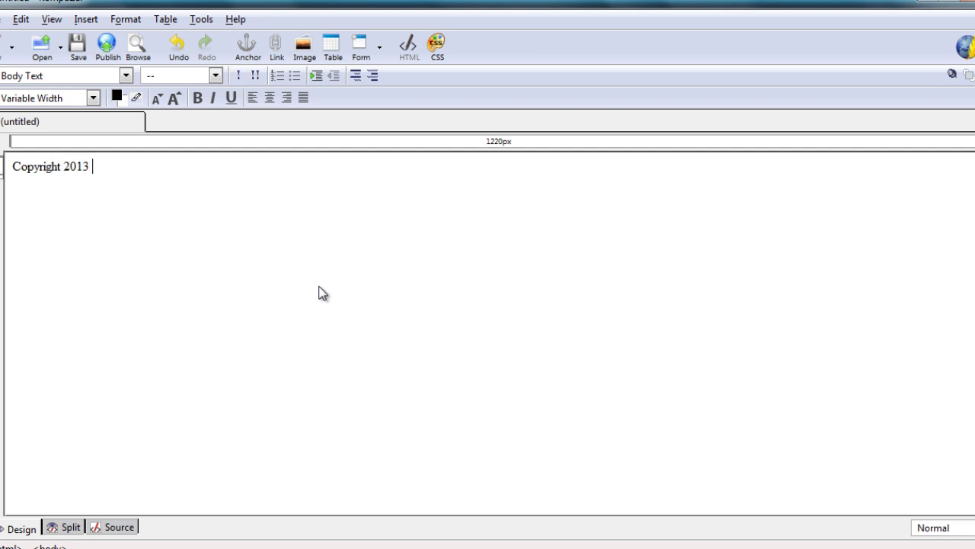
text(YourCompanyName.com)
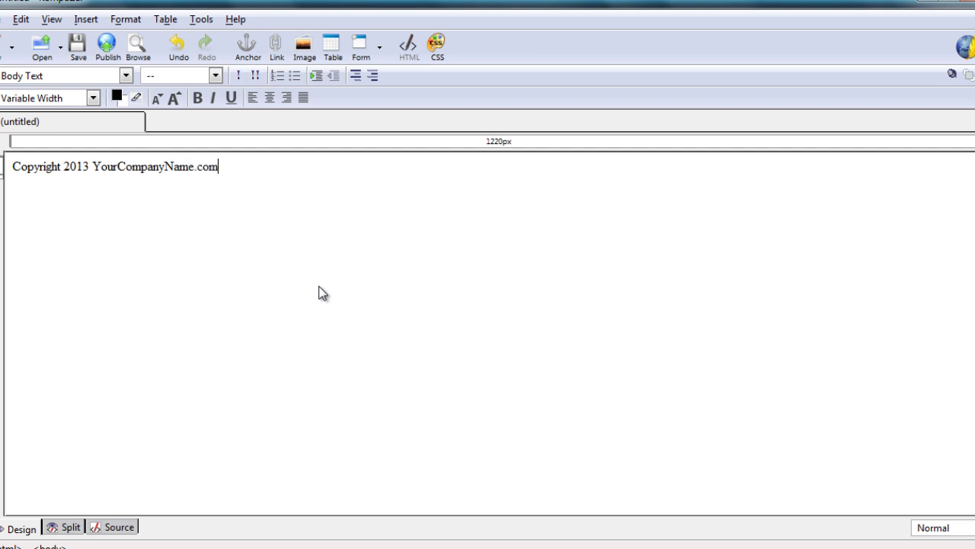
key(ctrl+a)
click(126, 76)
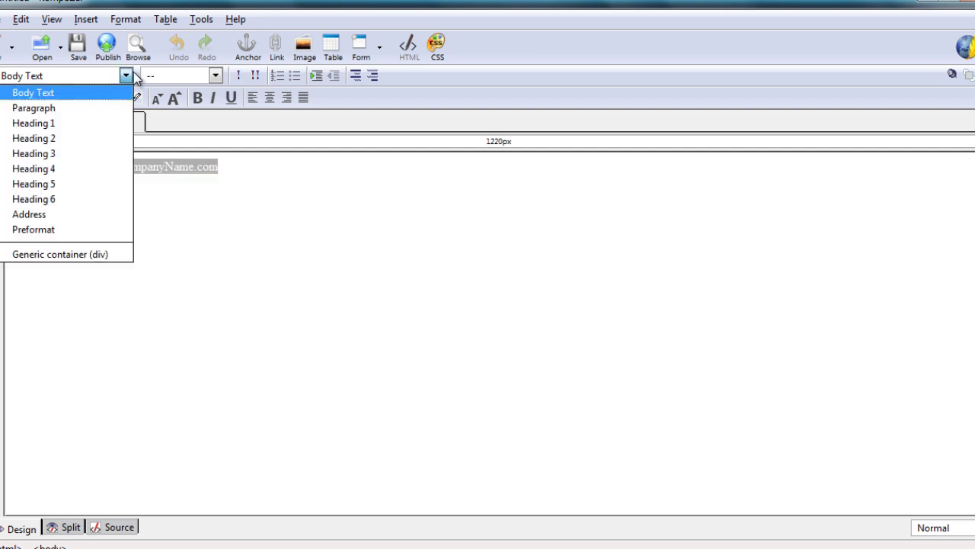
click(110, 91)
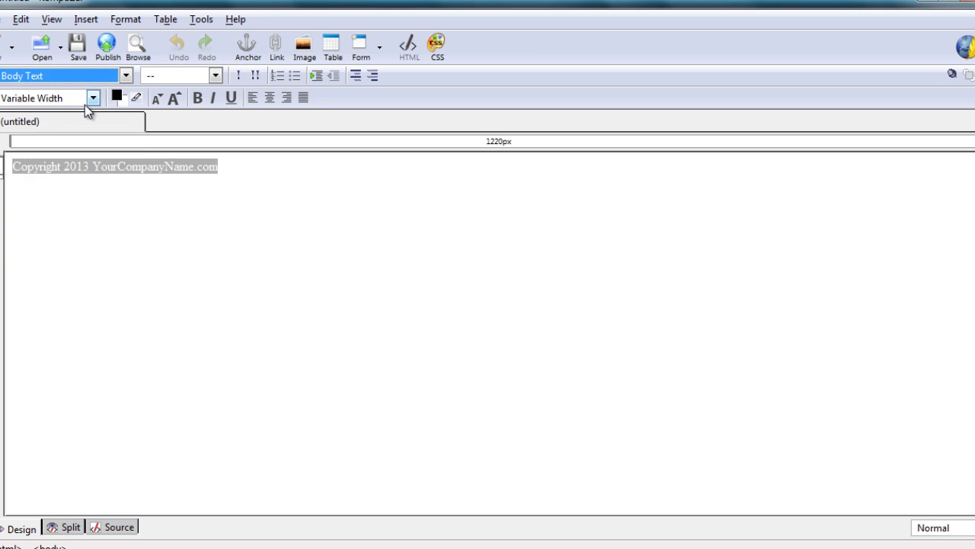
click(86, 99)
click(69, 155)
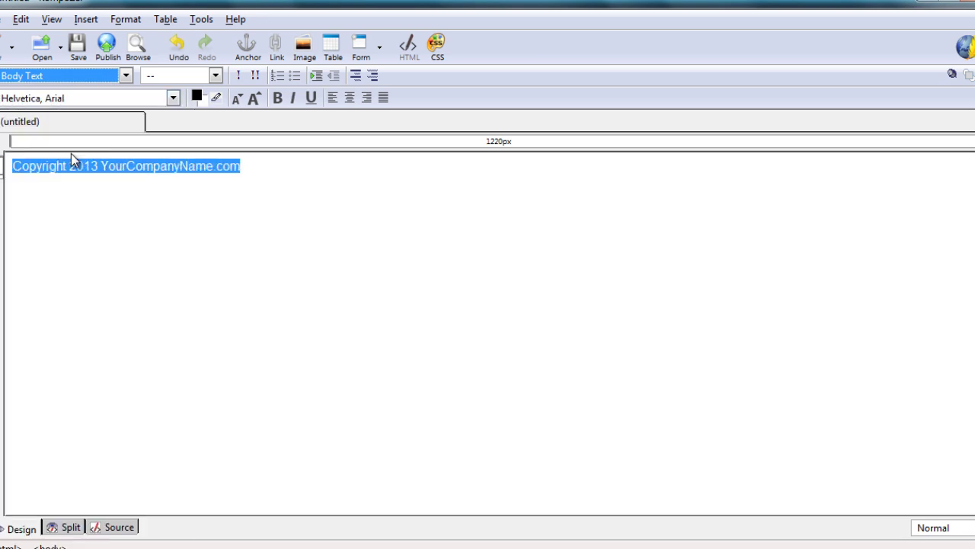
Leave the text colour unchanged and insert an empty line above the copyright line
click(197, 98)
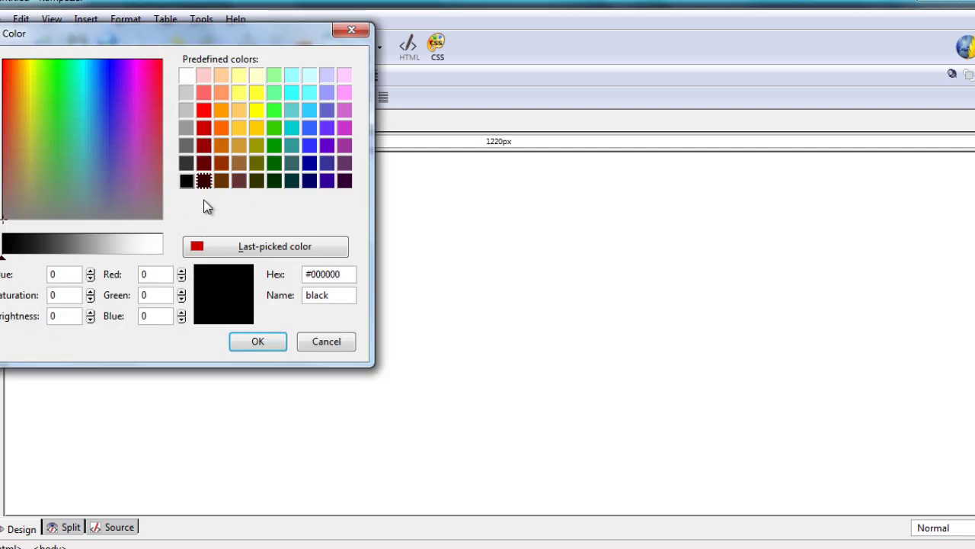
click(312, 342)
click(257, 172)
key(Home)
key(Return)
key(Up)
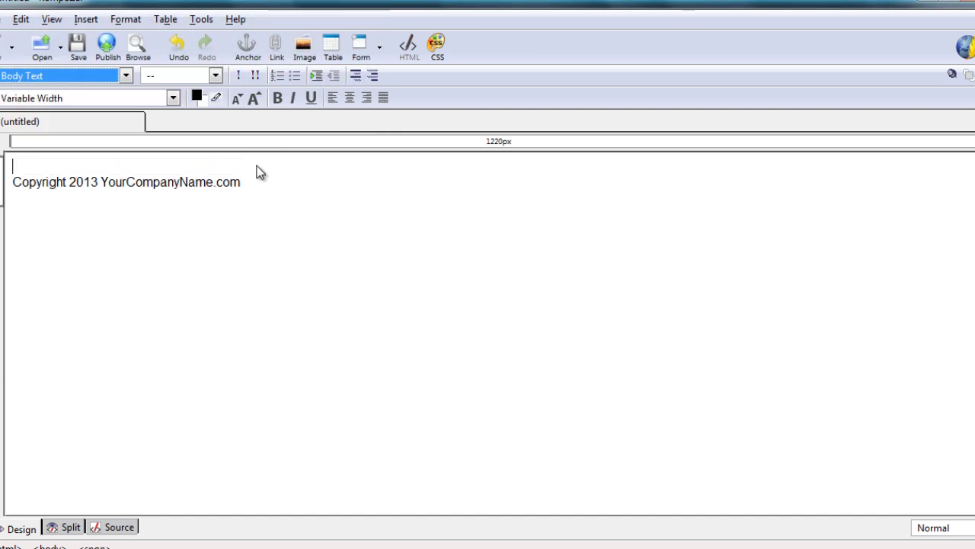
Type 'Terms and Conditions Privacy Policy' on the new line and select 'Terms and Conditions'
text(LINK1)
key(BackSpace)
key(shift+Home)
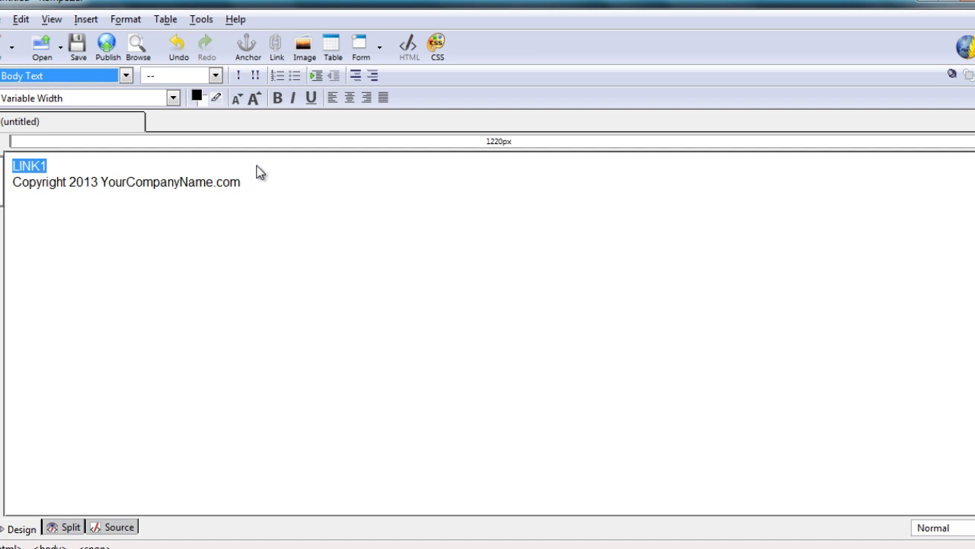
click(195, 170)
key(shift+Home)
key(BackSpace)
text(Terms )
text(of)
key(BackSpace)
key(BackSpace)
key(BackSpace)
text(and Conditions  Privacy Policy)
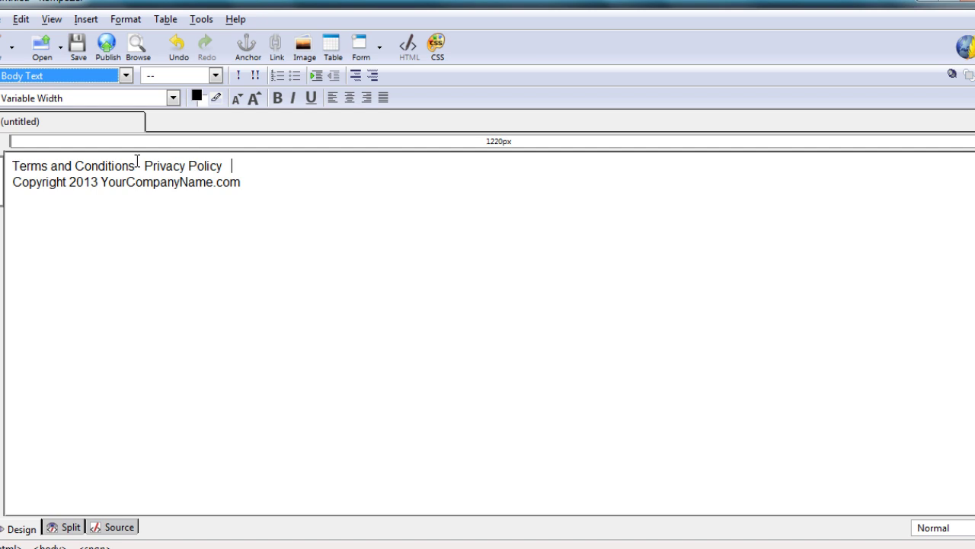
drag(137, 161, 6, 166)
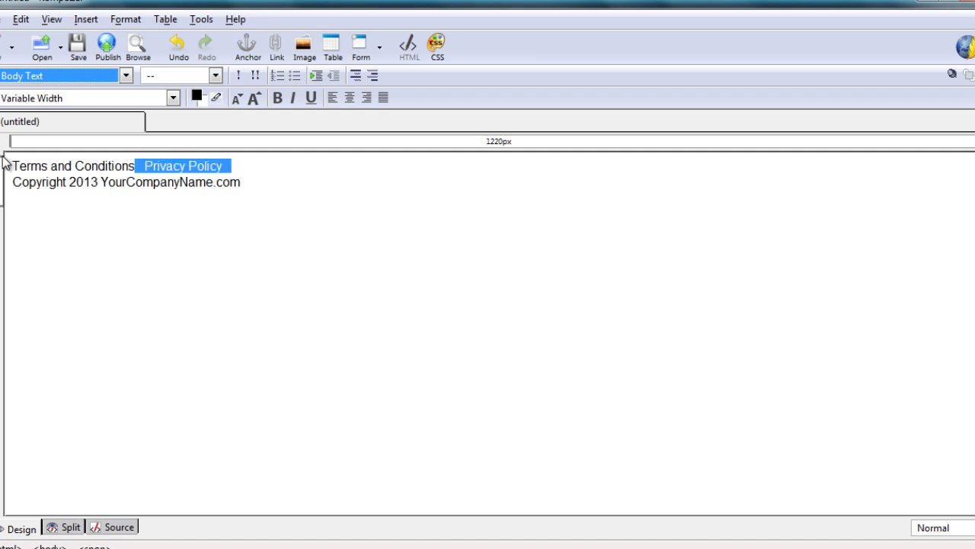
click(277, 47)
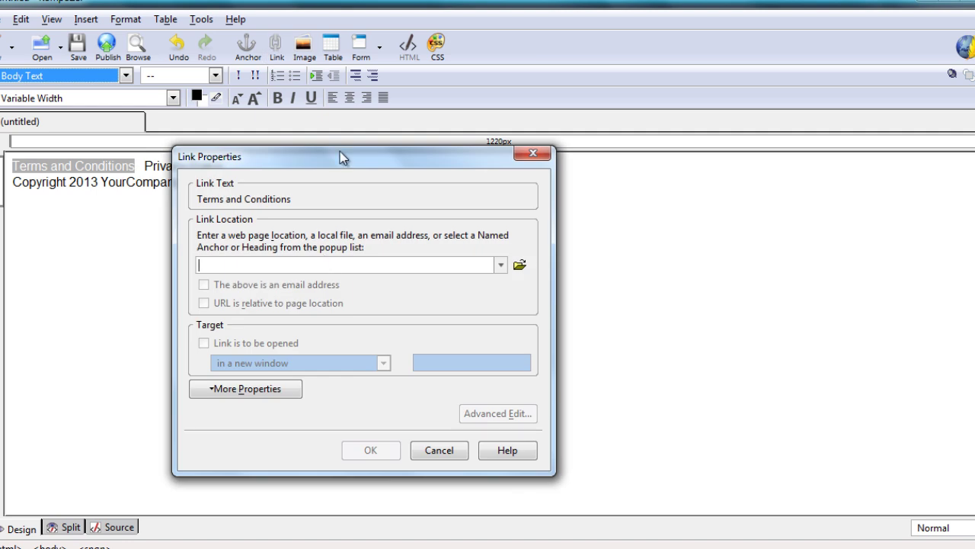
drag(339, 151, 336, 101)
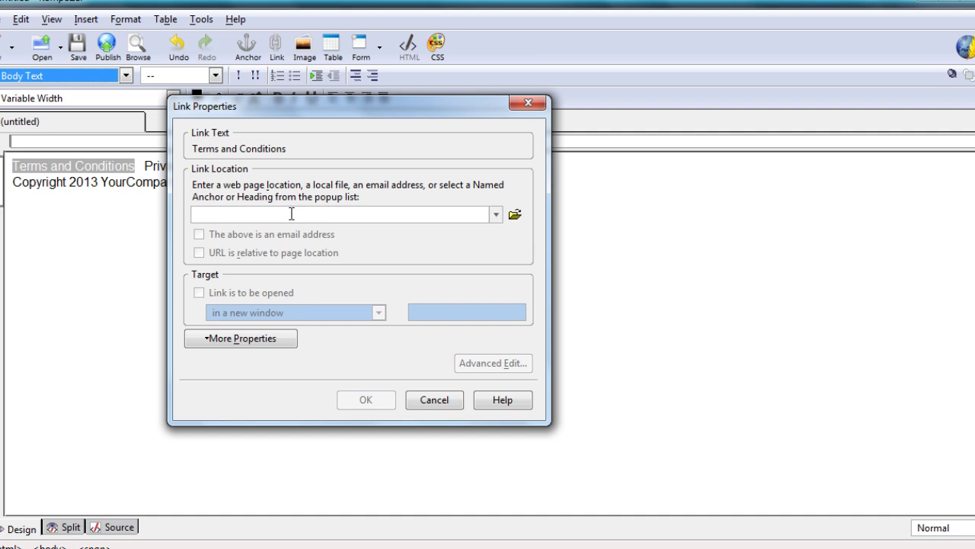
text(www.google.com)
key(ctrl+a)
key(ctrl+c)
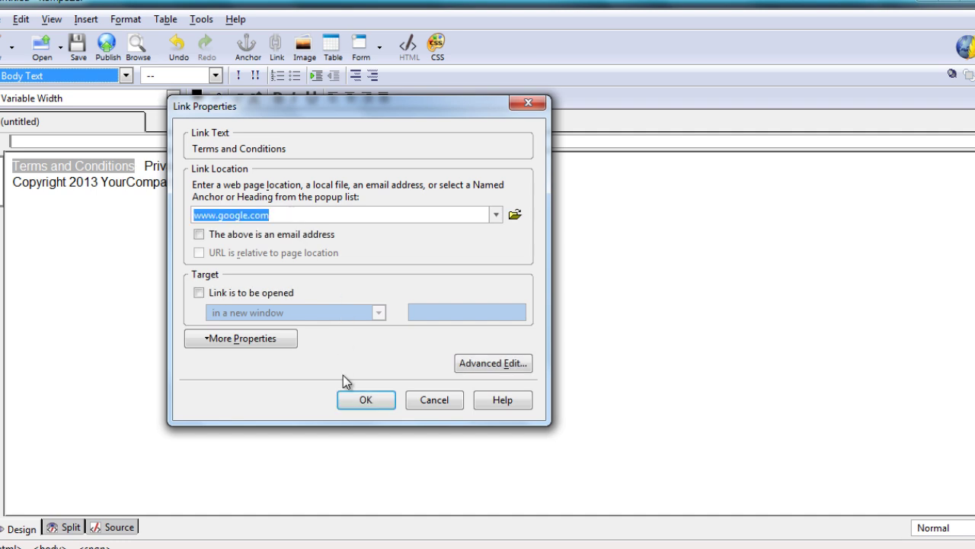
click(347, 400)
drag(228, 166, 144, 161)
click(276, 45)
key(ctrl+v)
click(370, 398)
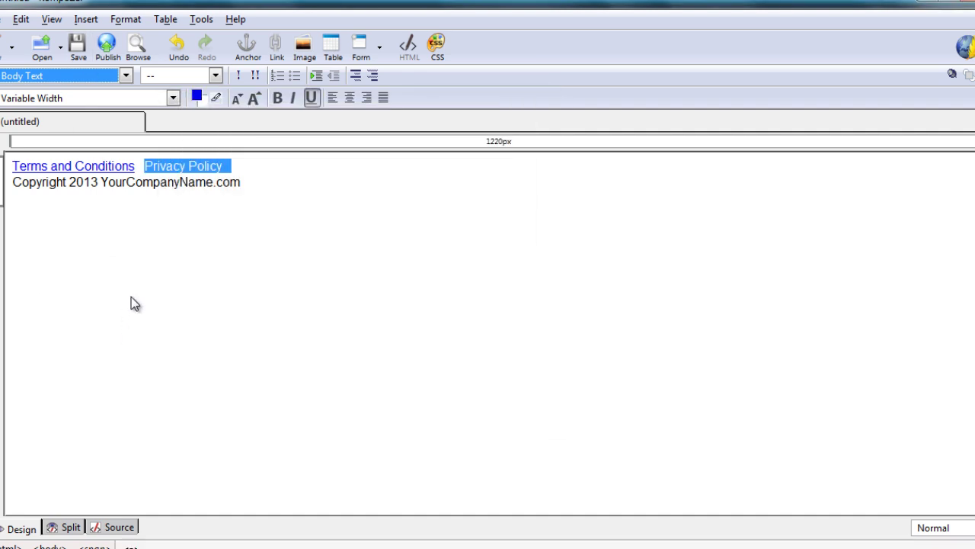
Switch to the Source view and copy the footer's span-to-br markup containing both links
click(309, 195)
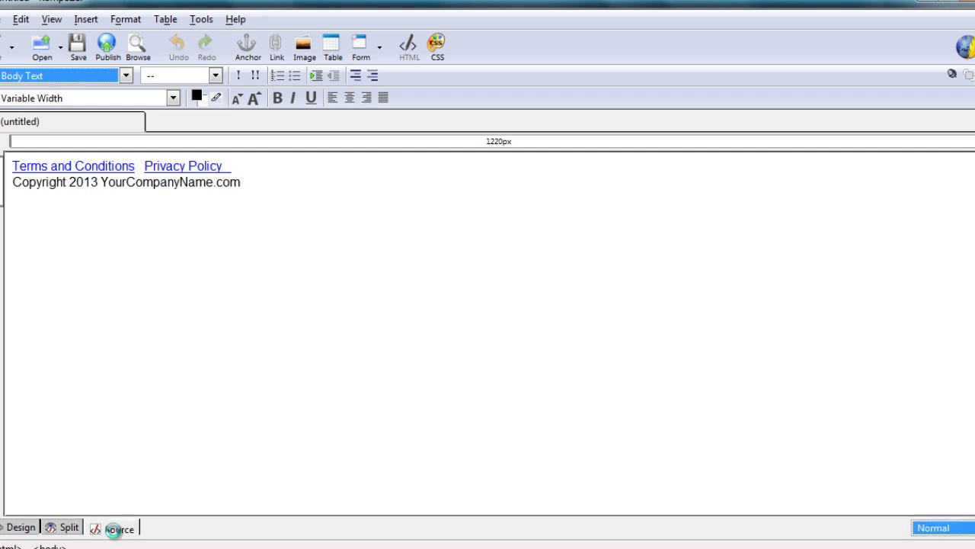
click(116, 534)
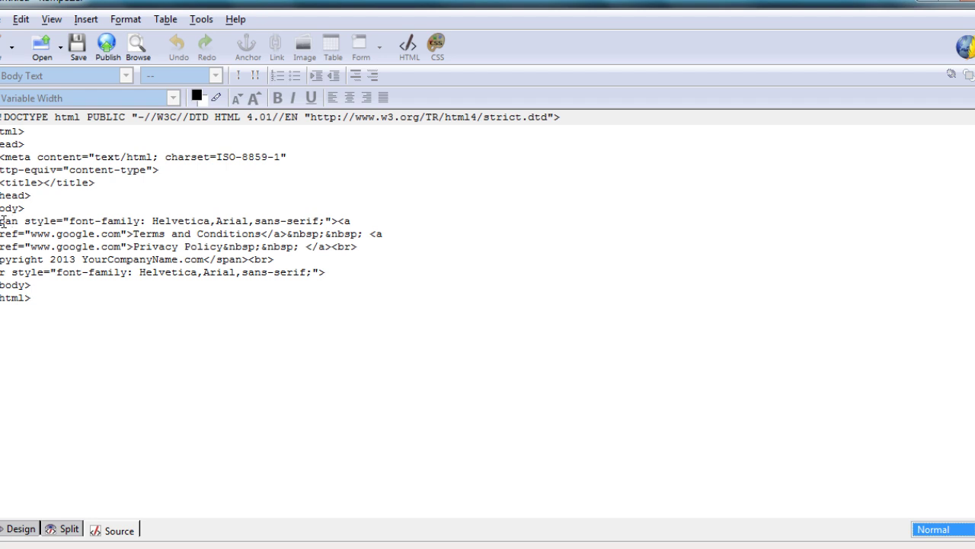
drag(30, 208, 3, 208)
drag(31, 285, 0, 285)
drag(331, 272, 1, 221)
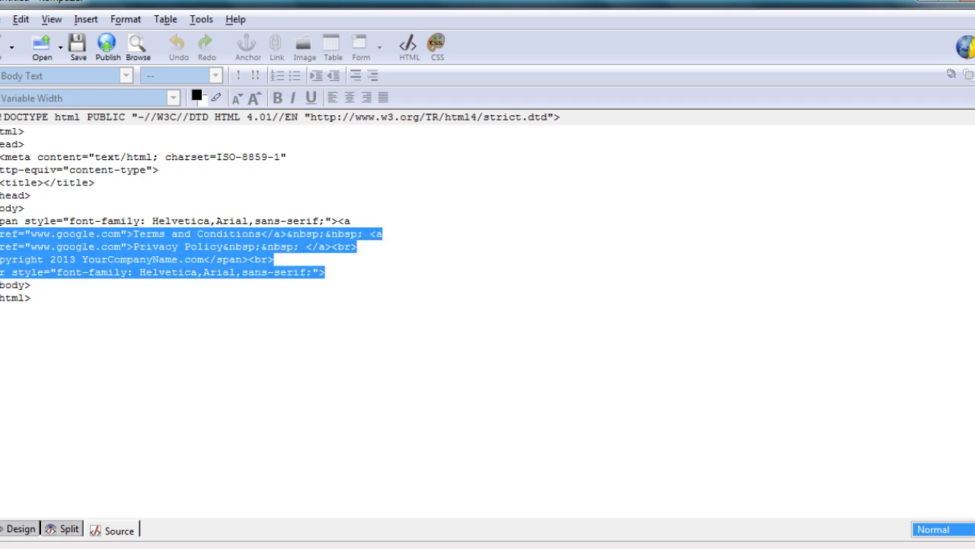
right_click(27, 226)
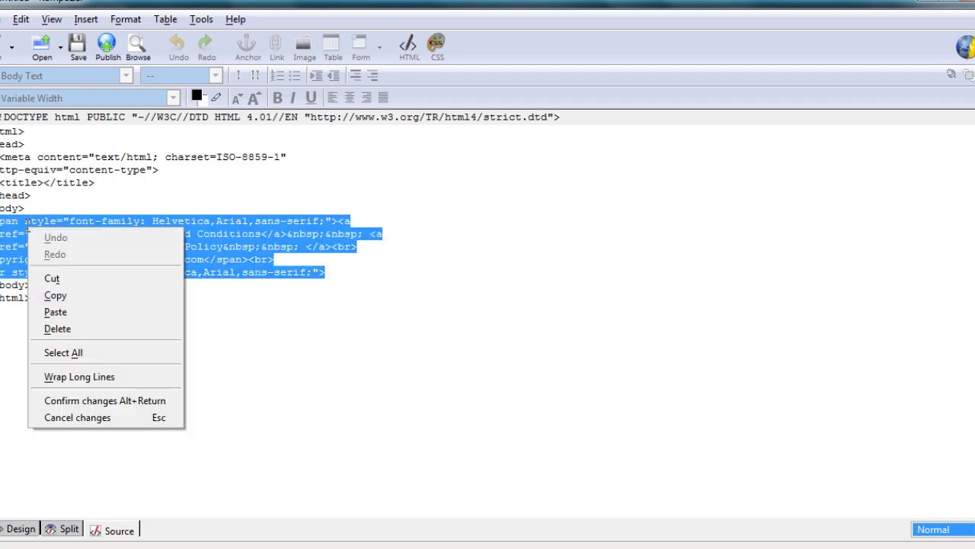
click(65, 295)
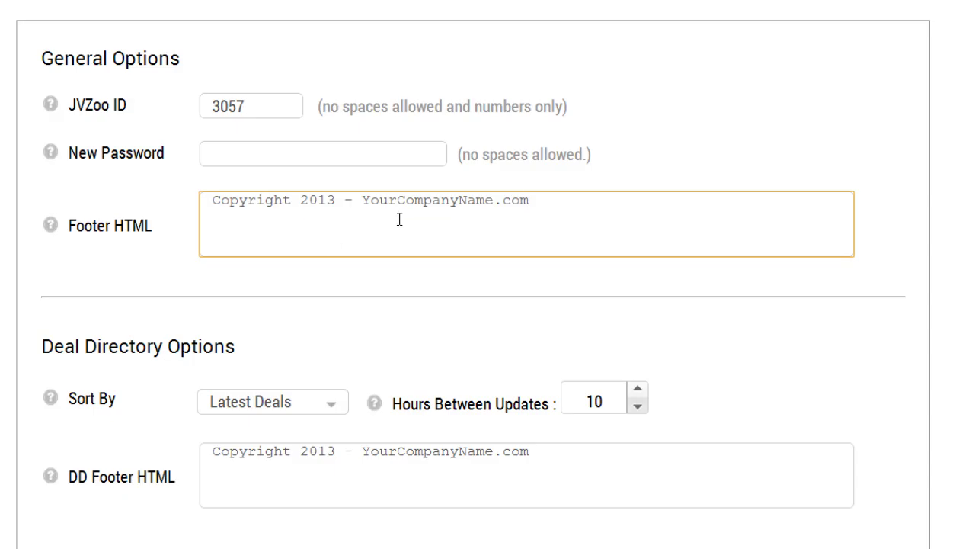
Replace the Footer HTML contents with the copied linked footer markup
triple_click(396, 215)
right_click(386, 212)
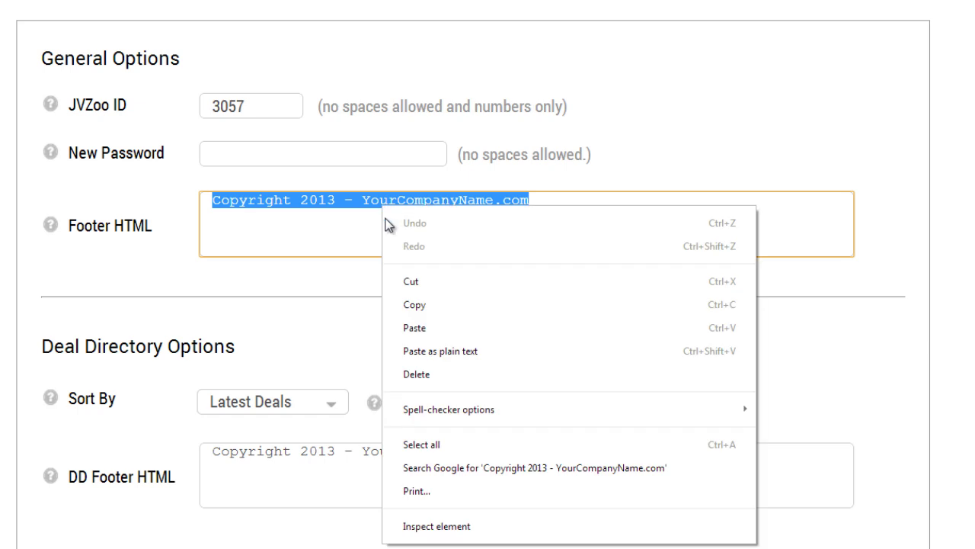
click(411, 325)
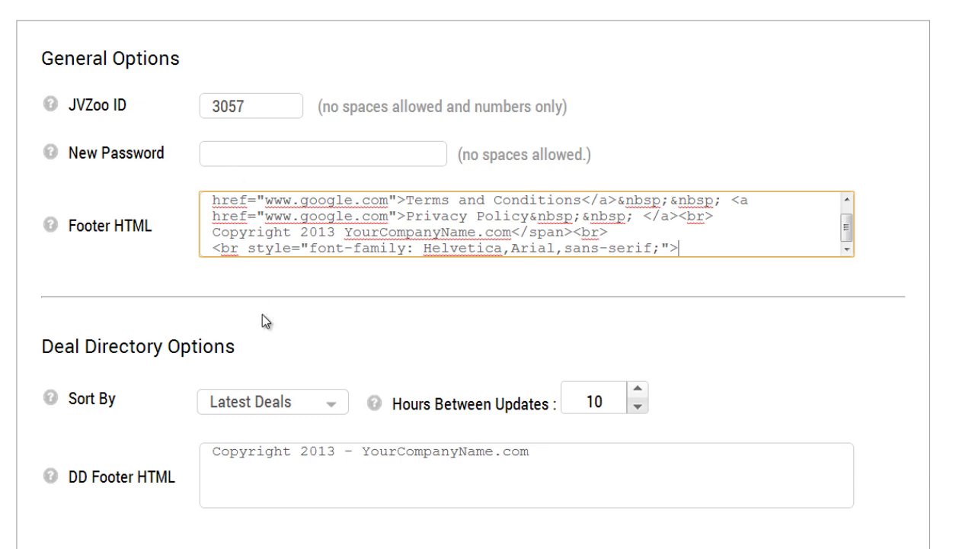
Replace the DD Footer HTML contents with the same footer markup
scroll(262, 314, down, 3)
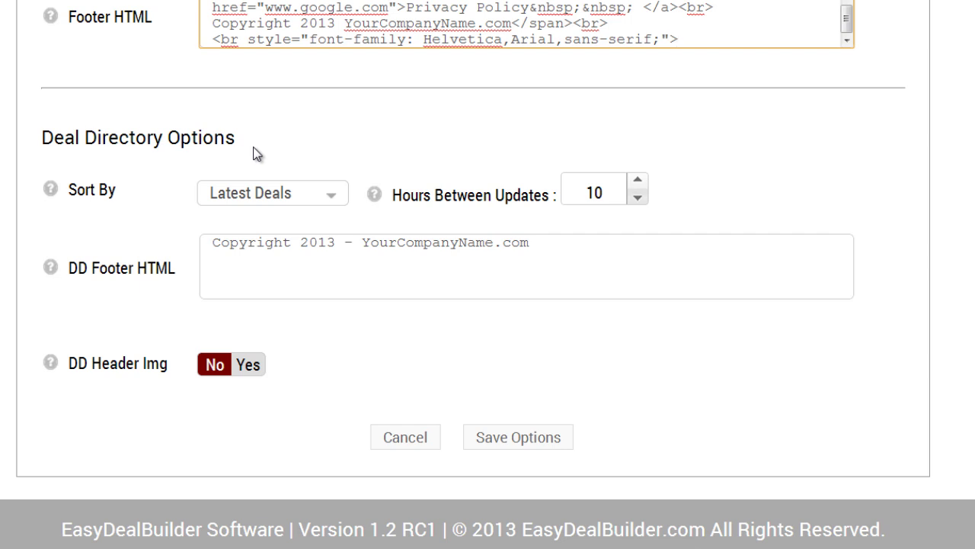
scroll(256, 152, up, 1)
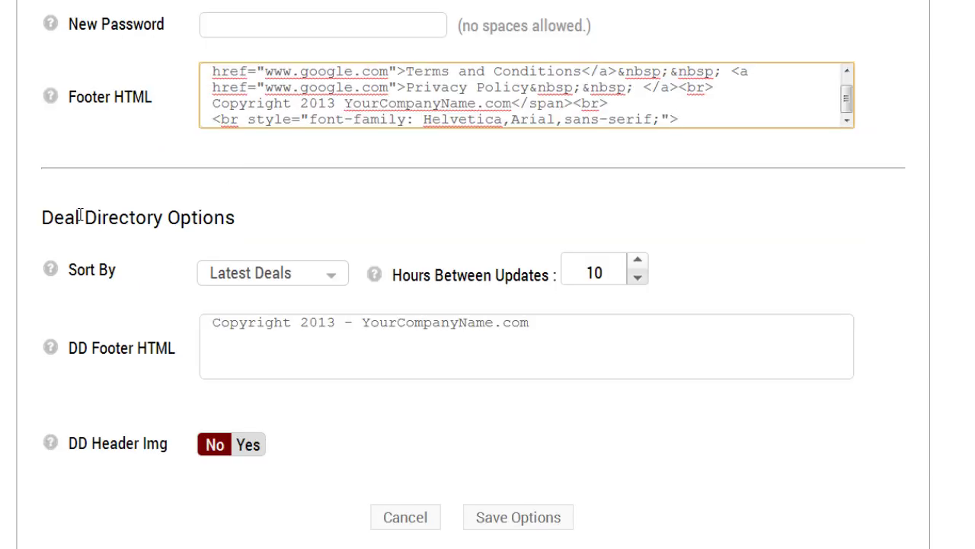
click(331, 336)
key(ctrl+a)
key(ctrl+v)
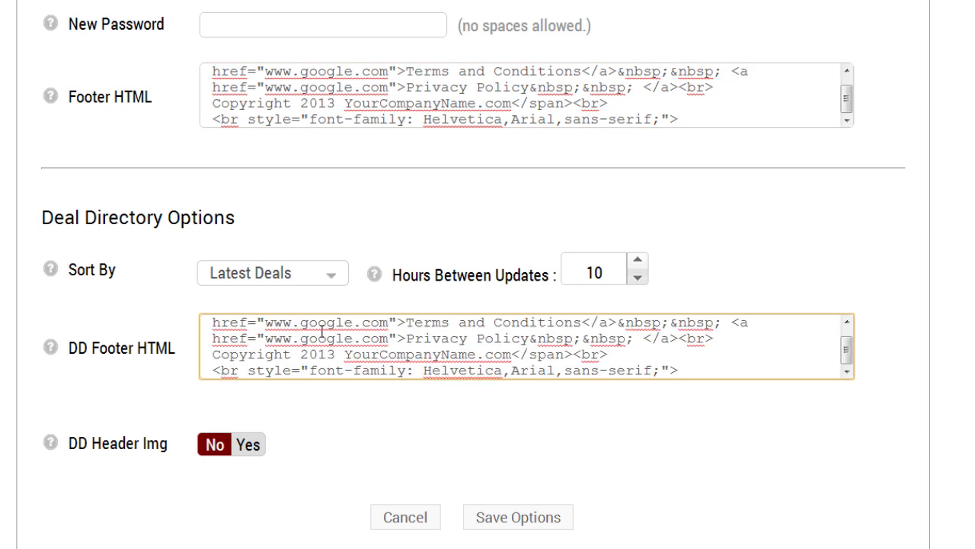
Change the deal directory Sort By setting from Latest Deals to Highest Converting
click(242, 276)
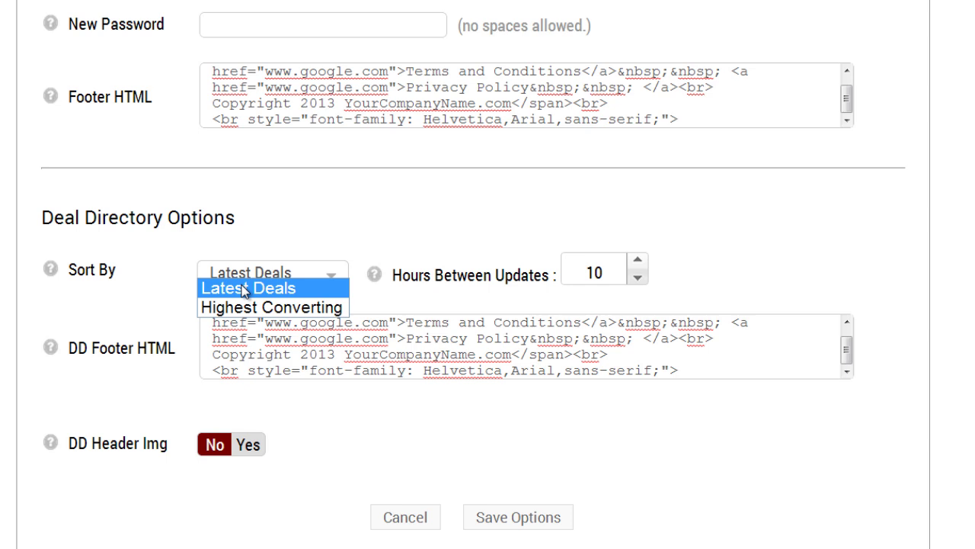
click(270, 307)
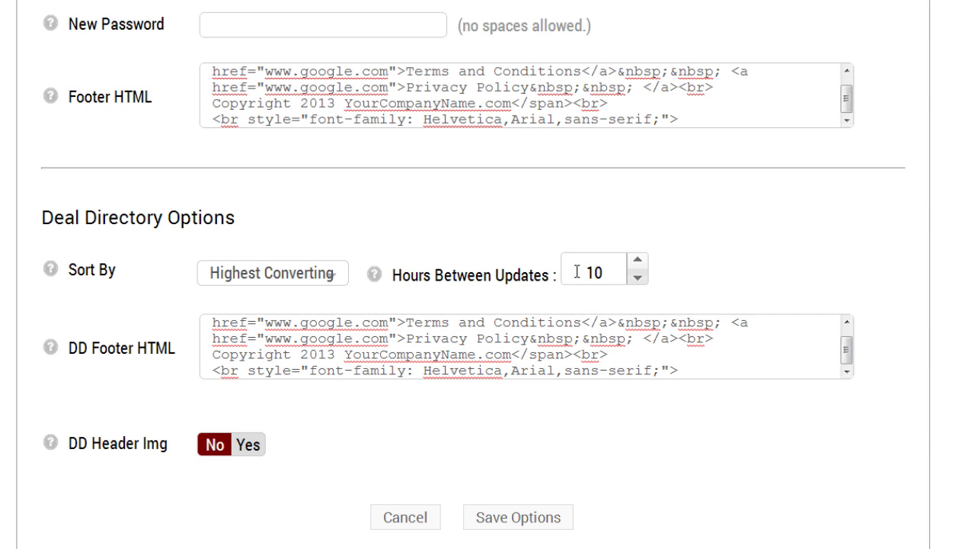
Change Hours Between Updates from 10 to 24 and set DD Header Img to Yes
drag(577, 273, 607, 273)
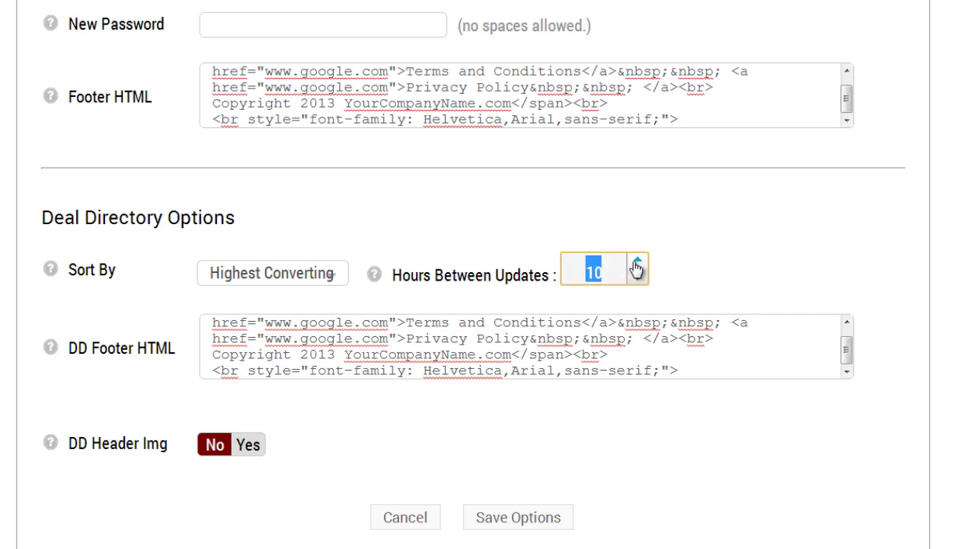
text(24)
click(768, 273)
mouse_move(118, 443)
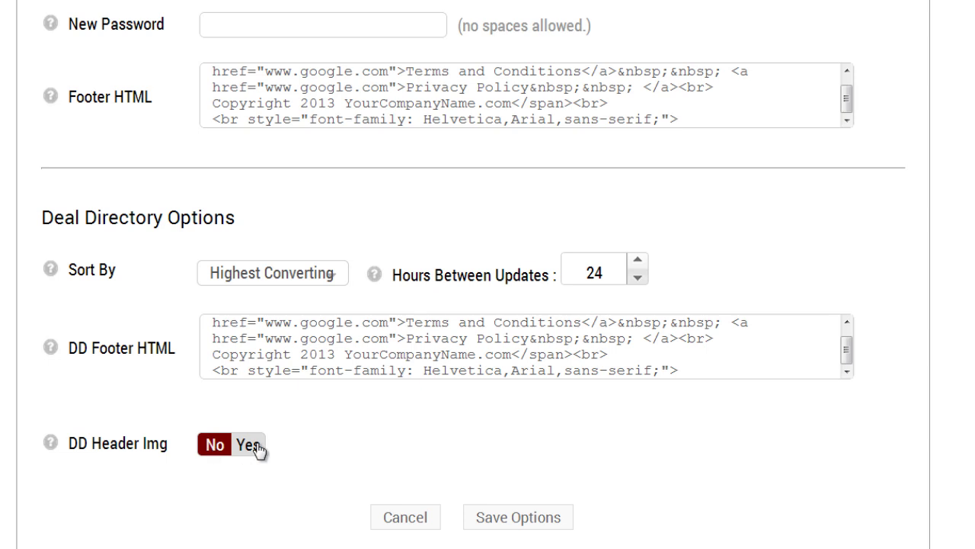
click(249, 446)
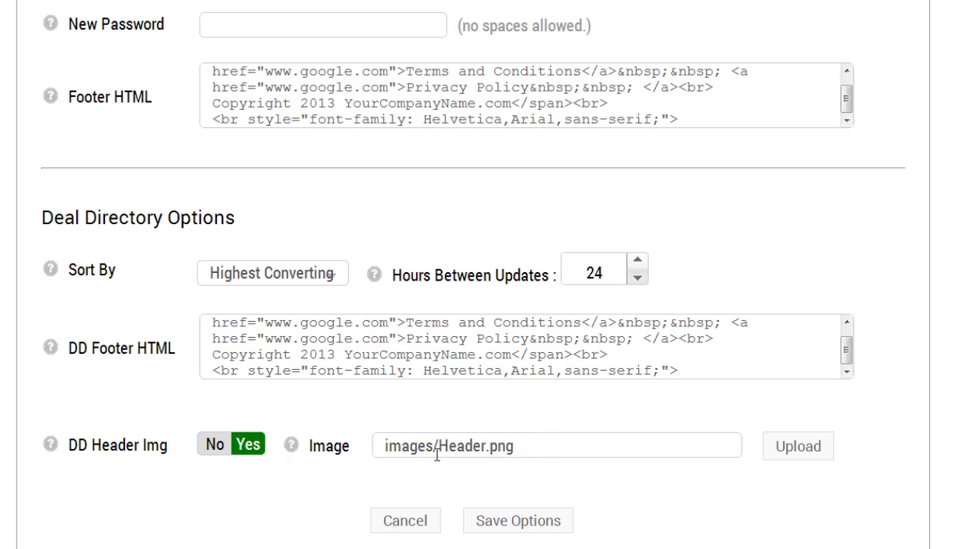
Open the header image uploader, cancel the file chooser, and leave without uploading any image
click(825, 456)
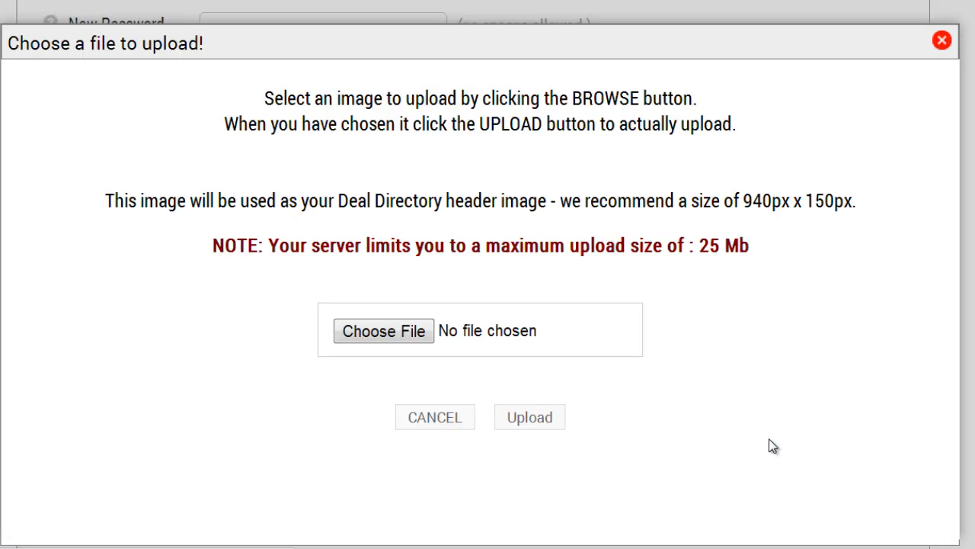
click(381, 329)
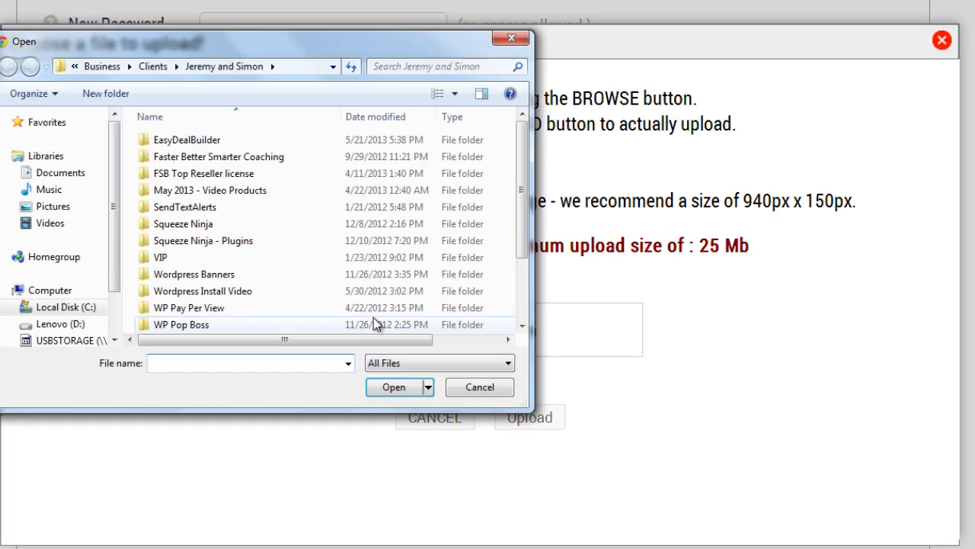
click(508, 387)
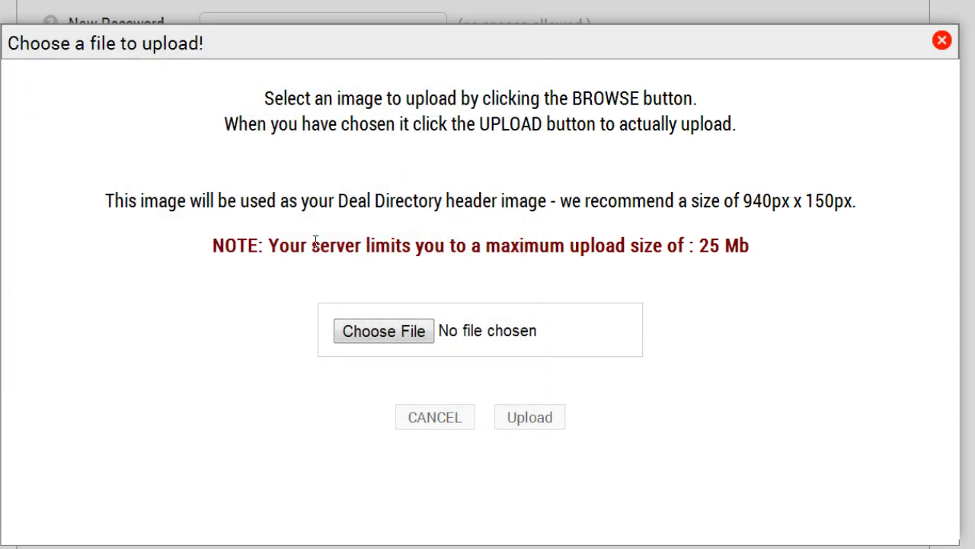
drag(213, 245, 812, 253)
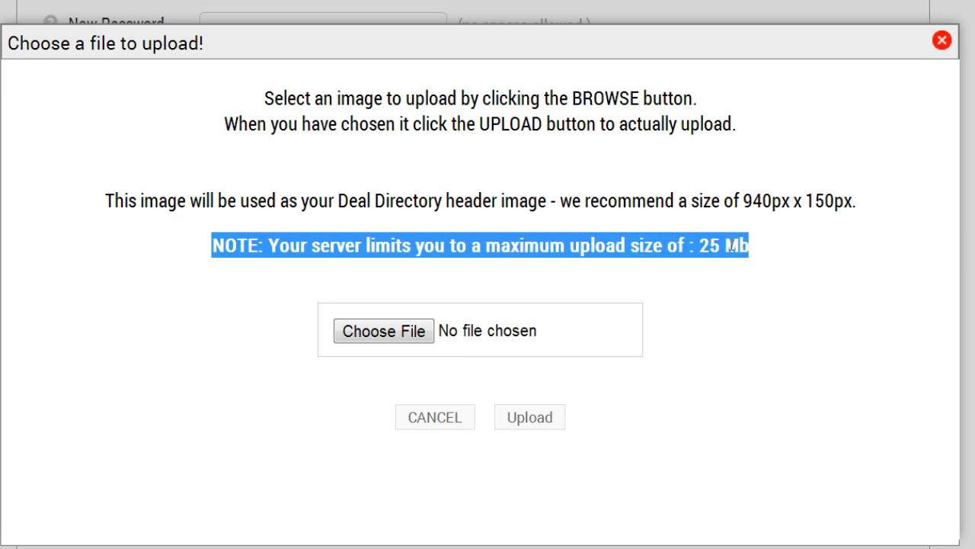
click(788, 246)
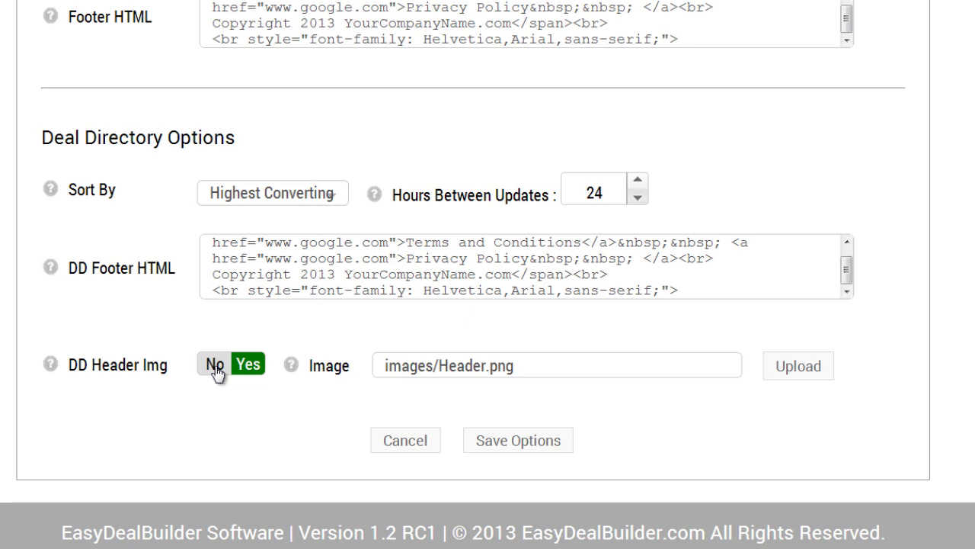
Switch DD Header Img back to No
click(216, 365)
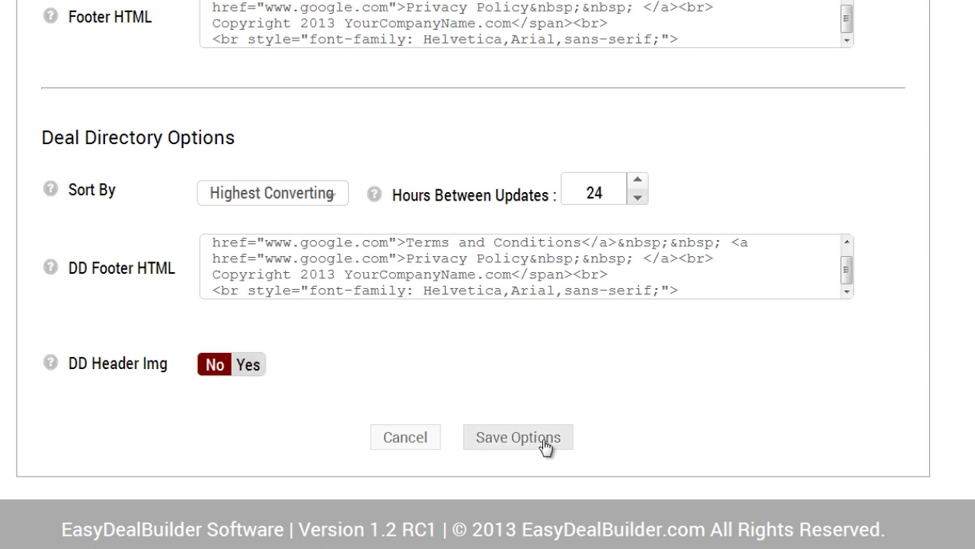